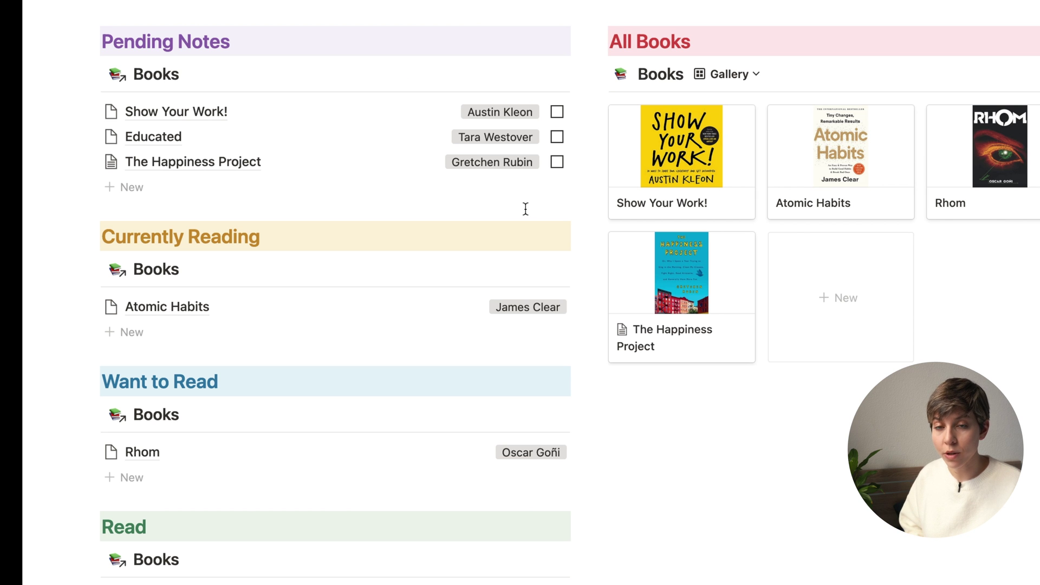
Step: Switch the book gallery to the Best Rated view
{"action": "left_click", "coordinate": [557, 162]}
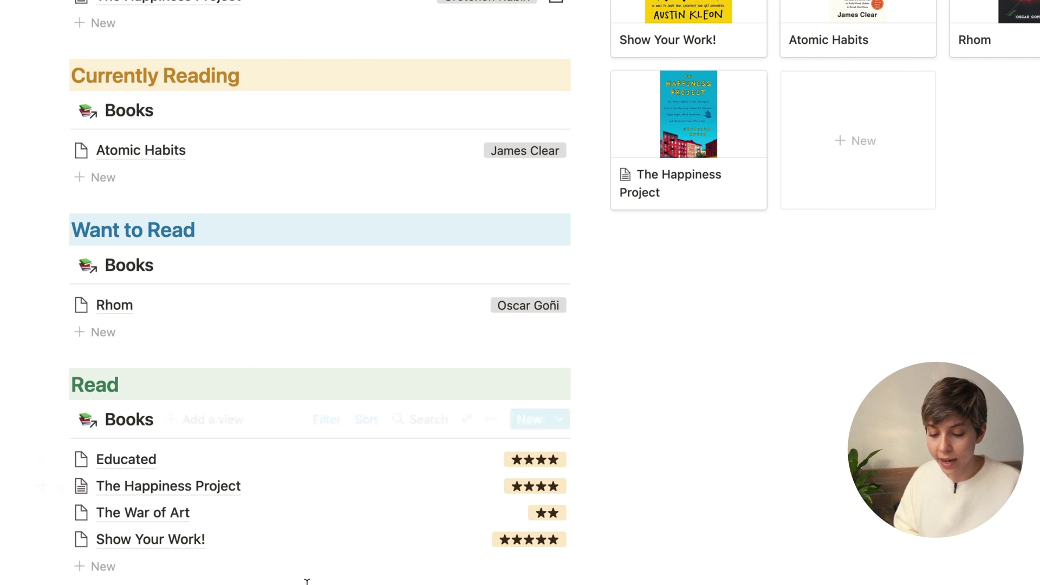
{"action": "scroll", "coordinate": [137, 34], "scroll_direction": "up", "scroll_amount": 1}
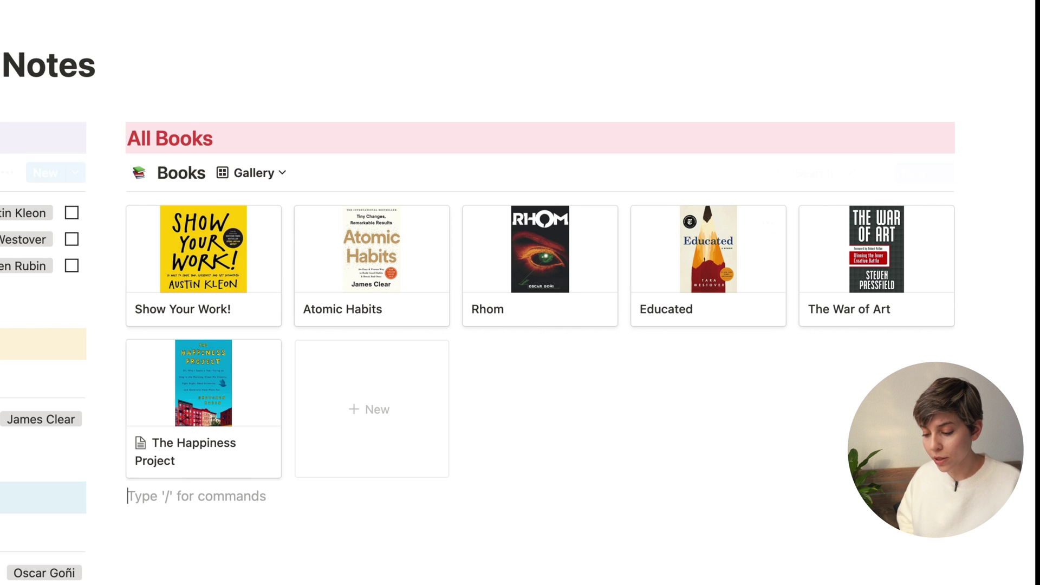
{"action": "left_click", "coordinate": [264, 172]}
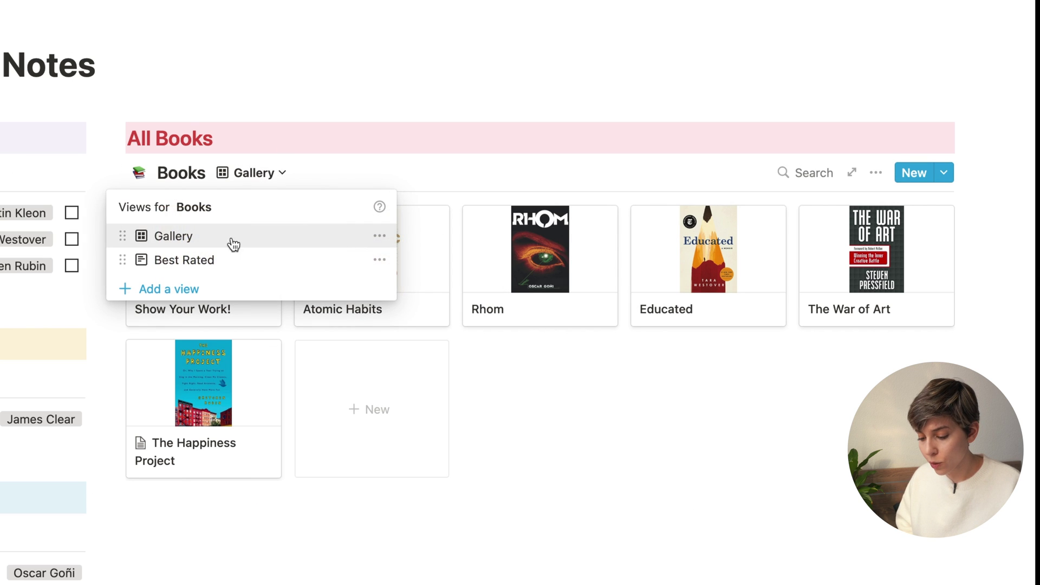
{"action": "left_click", "coordinate": [234, 263]}
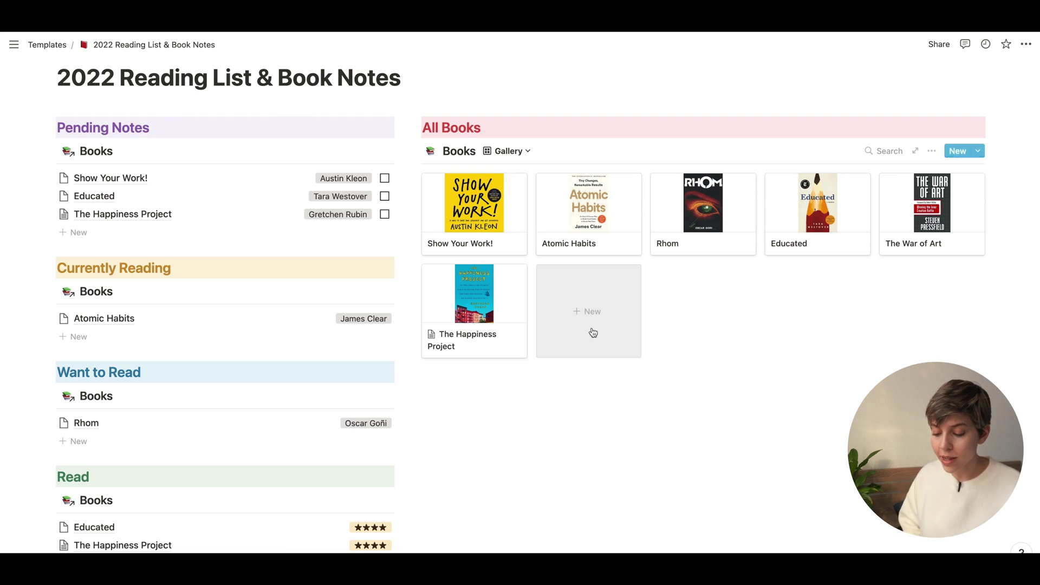
Step: Open the Show Your Work! book page and check its author, leaving Austin Kleon
{"action": "left_click", "coordinate": [622, 406]}
{"action": "left_click", "coordinate": [474, 218]}
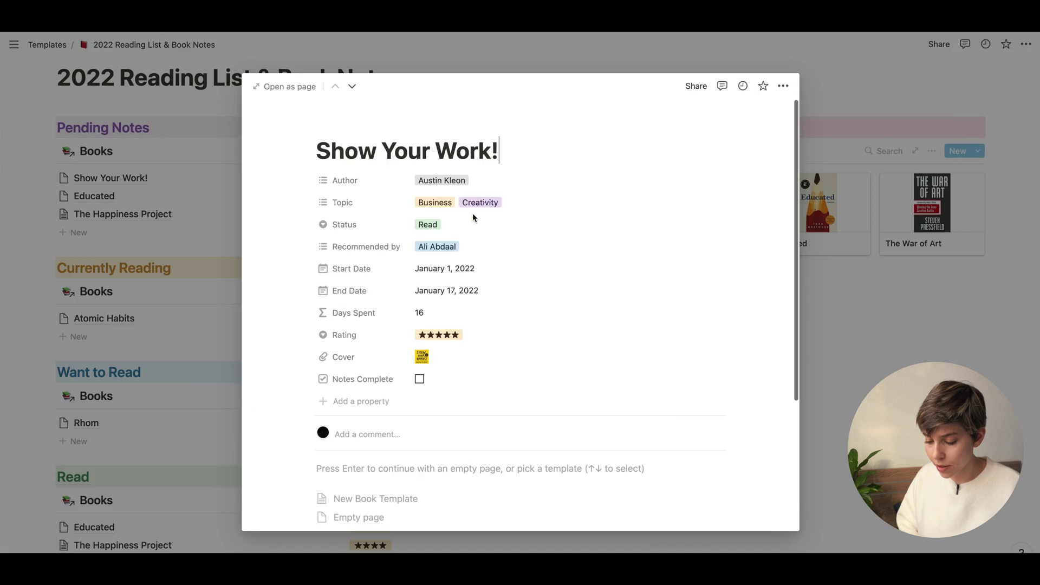
{"action": "left_click", "coordinate": [406, 124]}
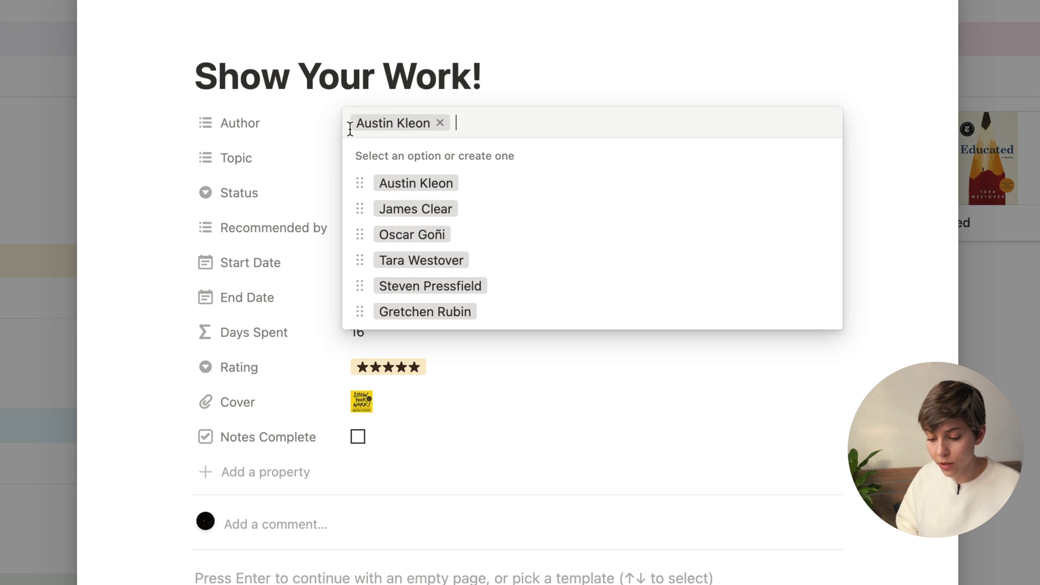
{"action": "key", "text": "Escape"}
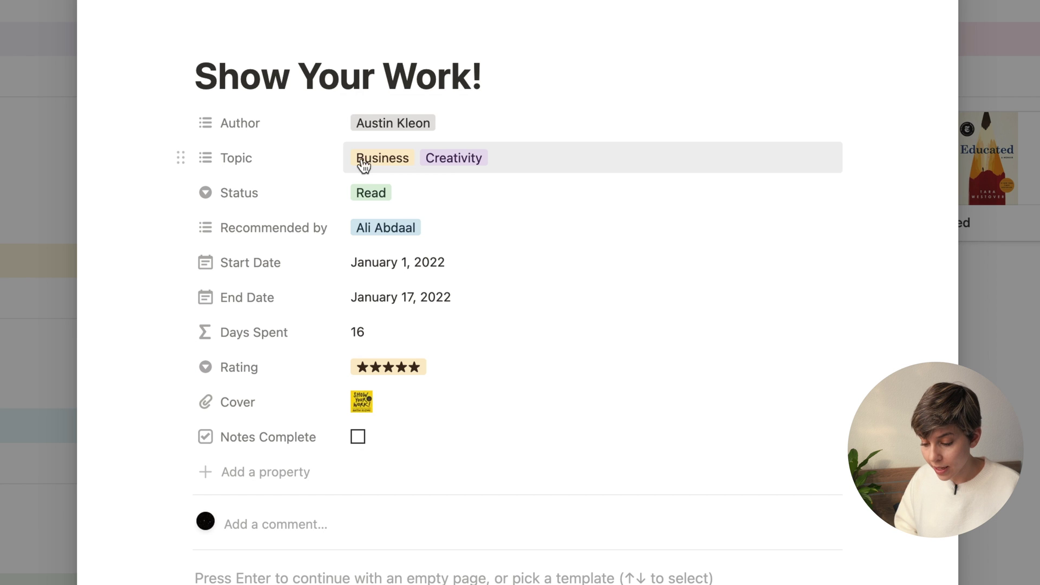
Step: Review the topic options unchanged and set the book's status to Currently Reading
{"action": "left_click", "coordinate": [477, 174]}
{"action": "key", "text": "Escape"}
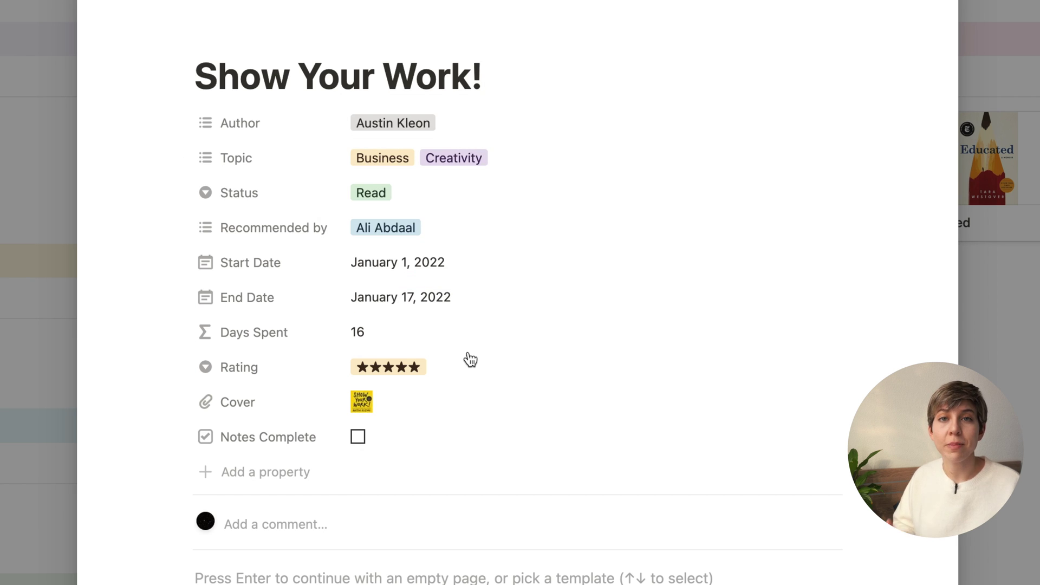
{"action": "left_click", "coordinate": [384, 195]}
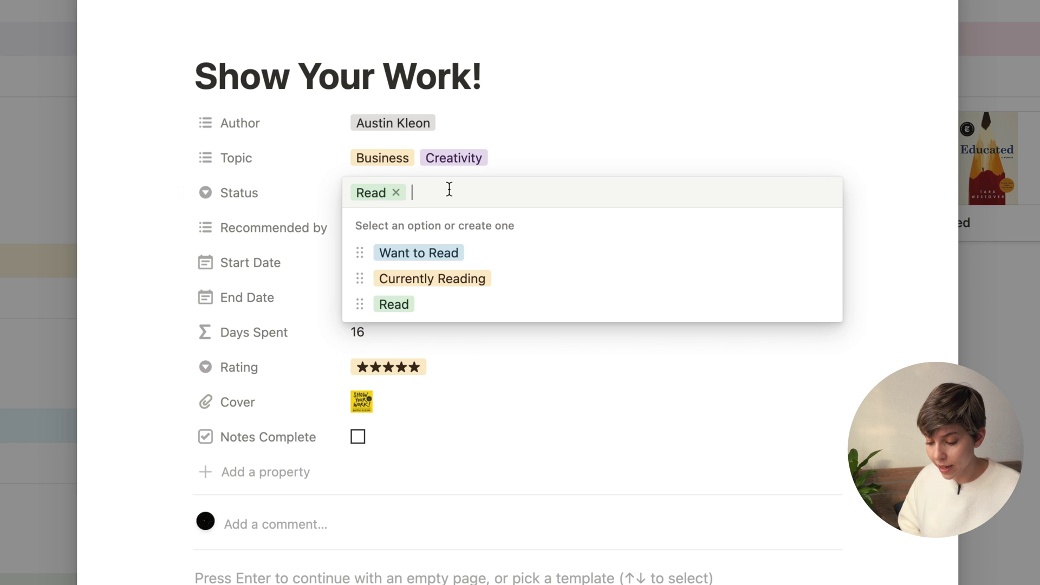
{"action": "left_click", "coordinate": [454, 280]}
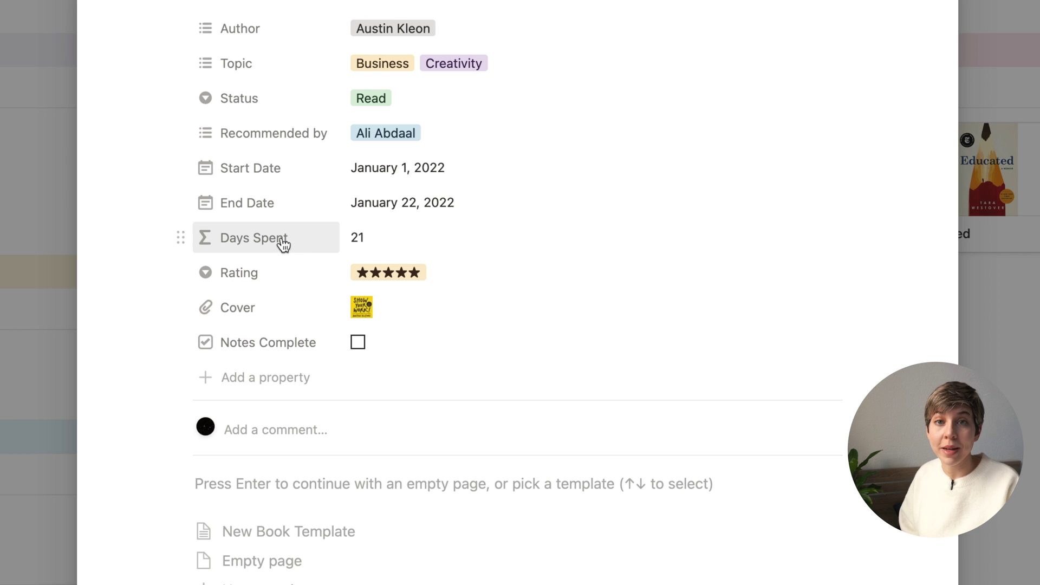
{"action": "left_click", "coordinate": [381, 236]}
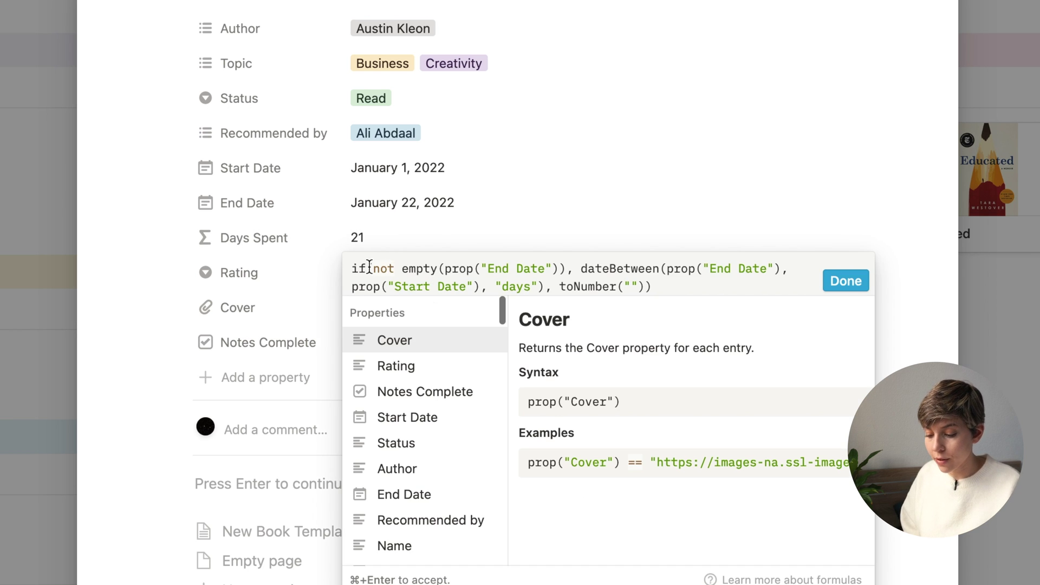
{"action": "left_click", "coordinate": [383, 235]}
{"action": "left_click", "coordinate": [383, 235]}
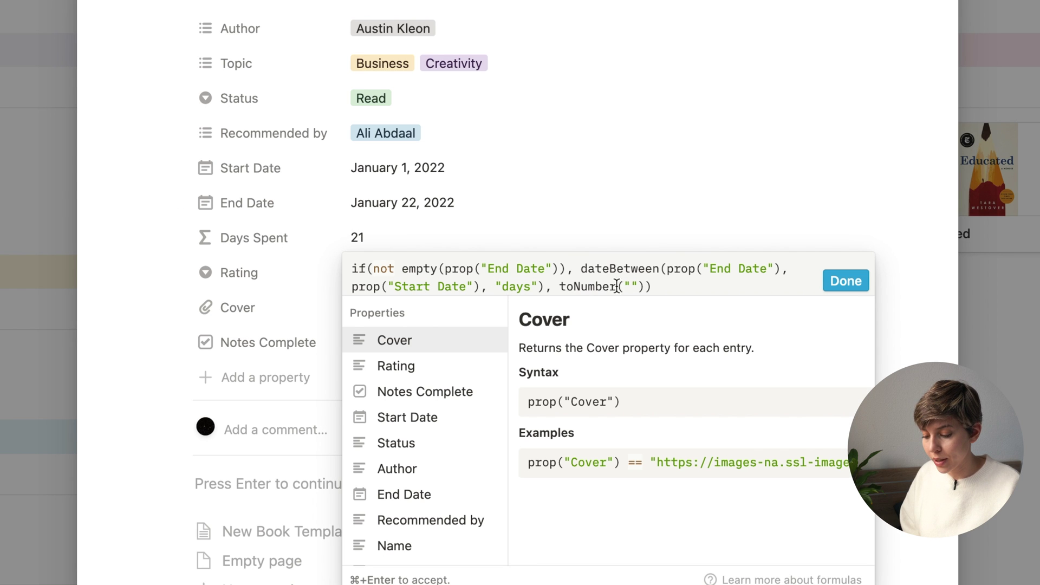
{"action": "left_click", "coordinate": [464, 175]}
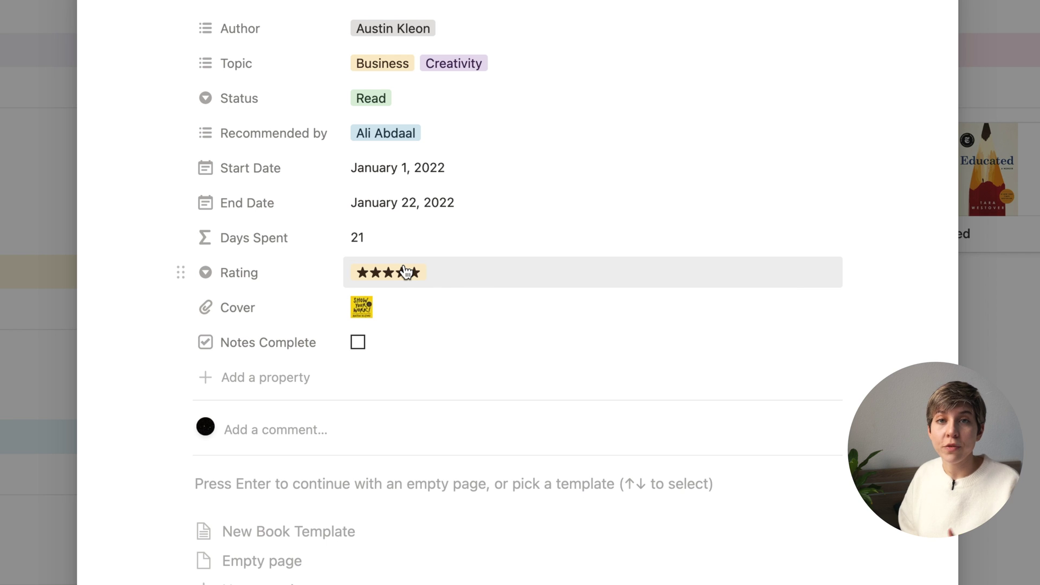
{"action": "left_click", "coordinate": [367, 313]}
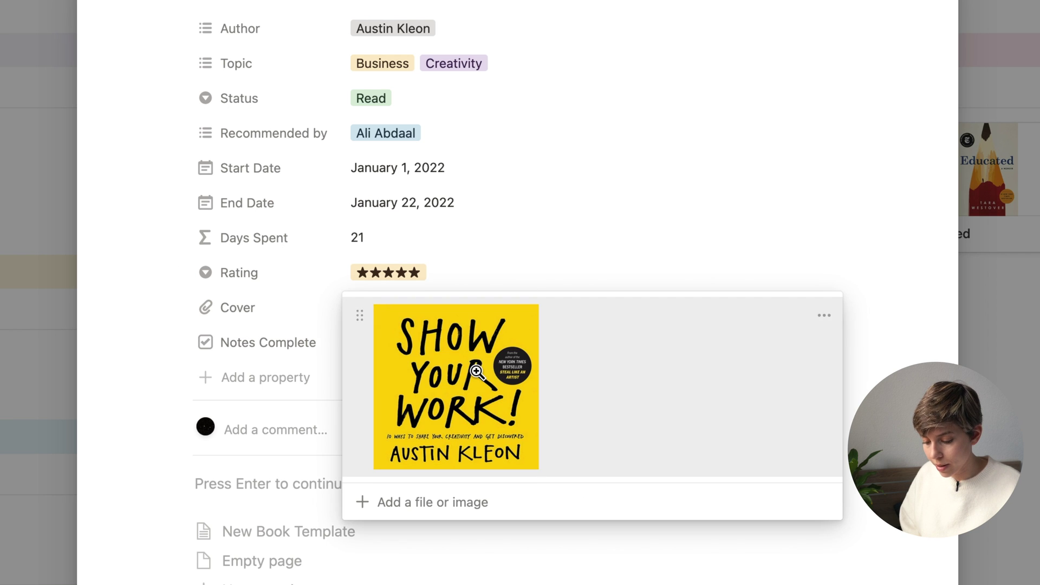
{"action": "key", "text": "Escape"}
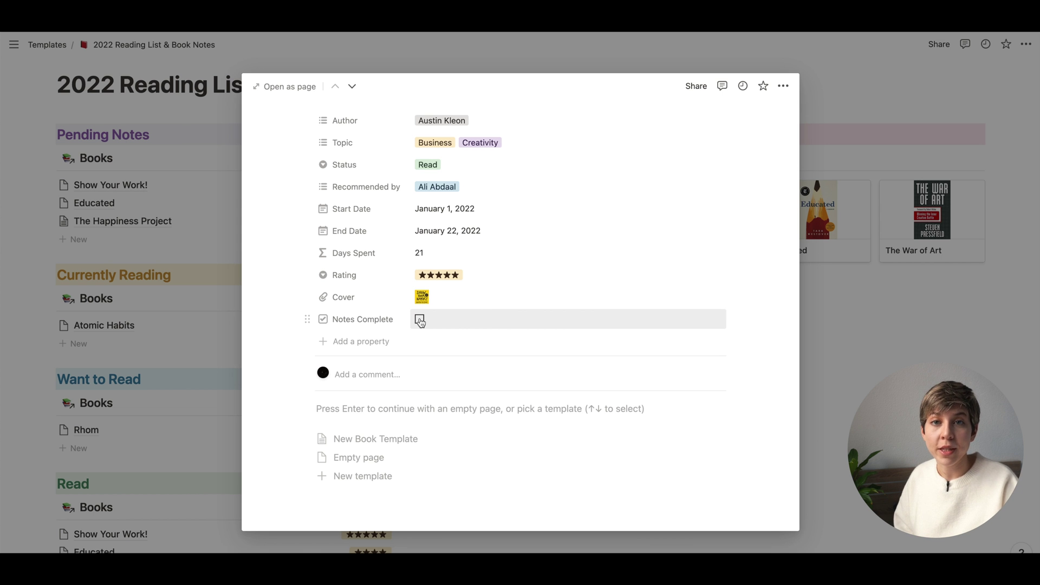
{"action": "left_click", "coordinate": [425, 324]}
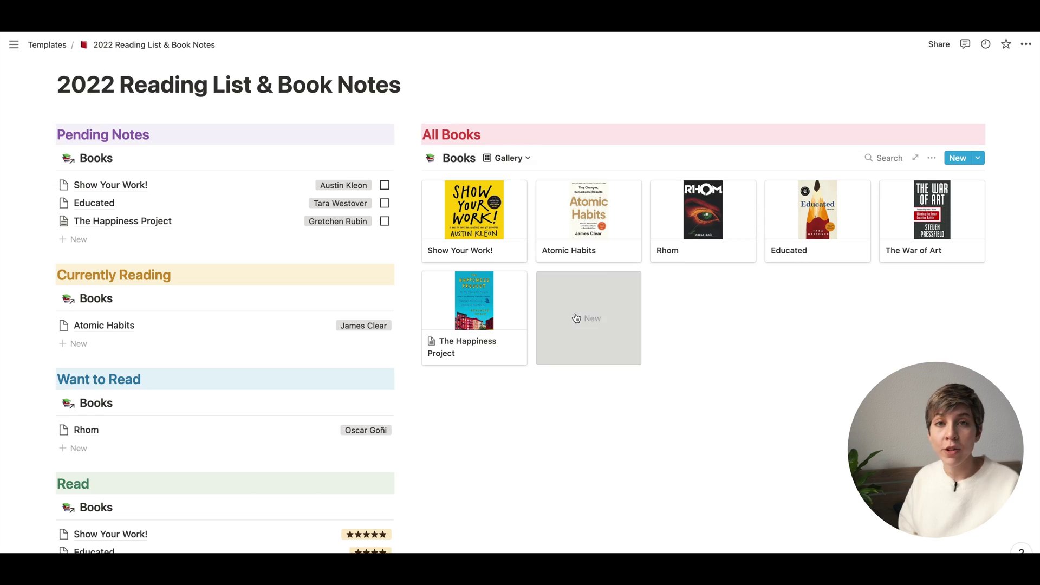
Step: Add a new book entry to the list and apply the New Book Template
{"action": "left_click", "coordinate": [573, 318]}
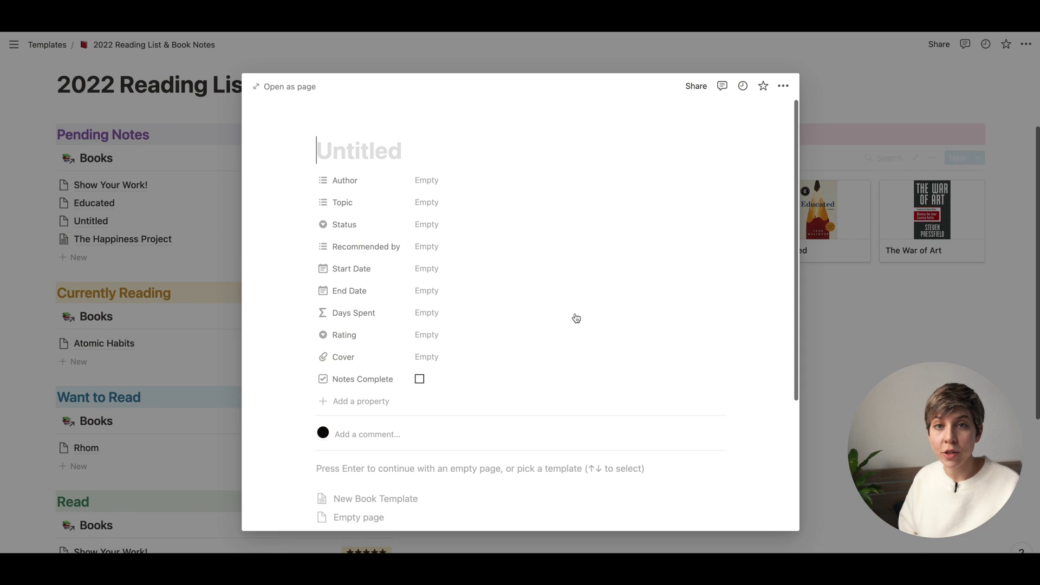
{"action": "left_click", "coordinate": [293, 86]}
{"action": "scroll", "coordinate": [420, 388], "scroll_direction": "down", "scroll_amount": 3}
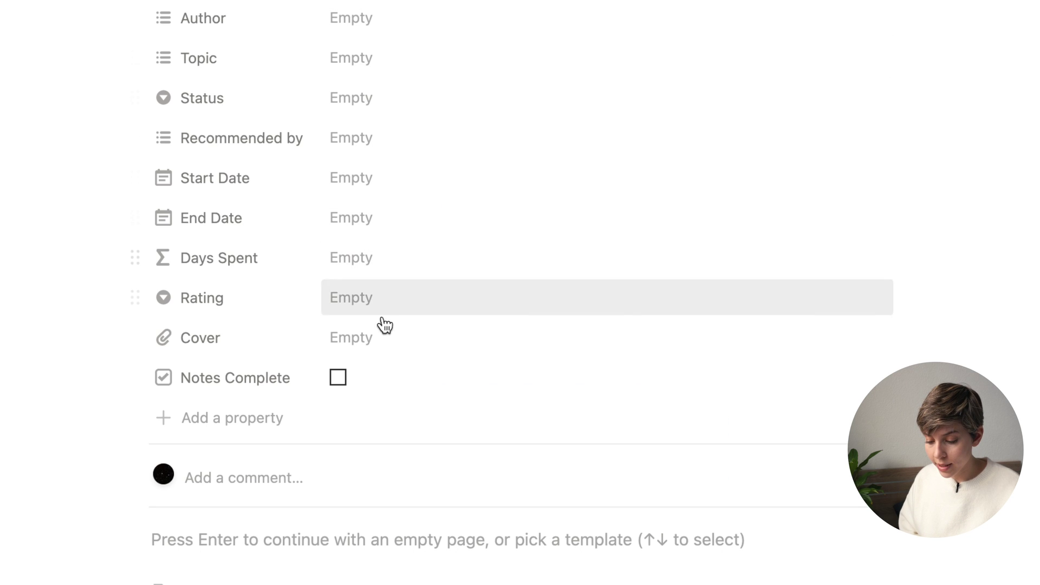
{"action": "scroll", "coordinate": [371, 394], "scroll_direction": "down", "scroll_amount": 3}
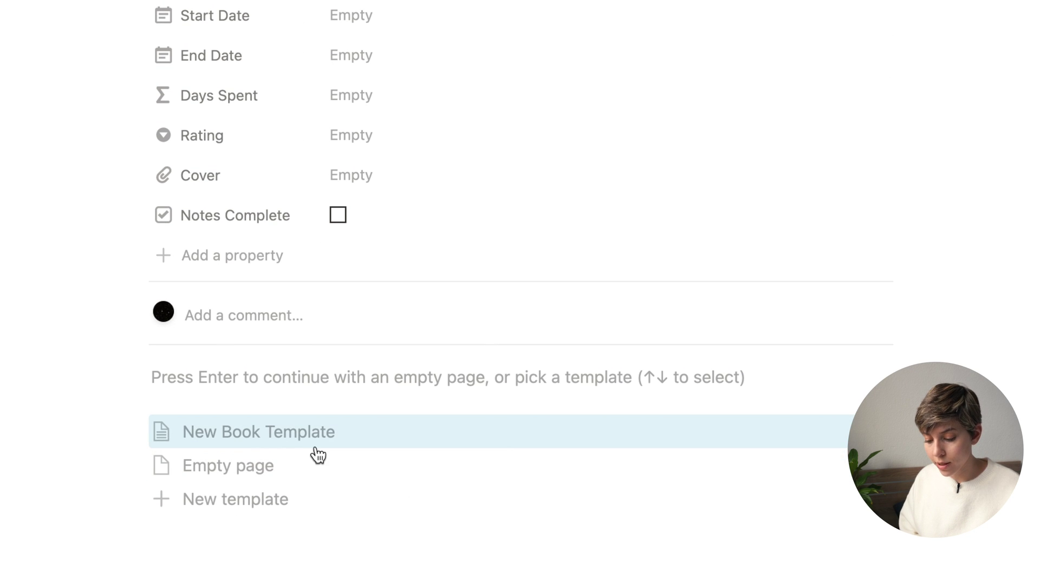
{"action": "left_click", "coordinate": [341, 444]}
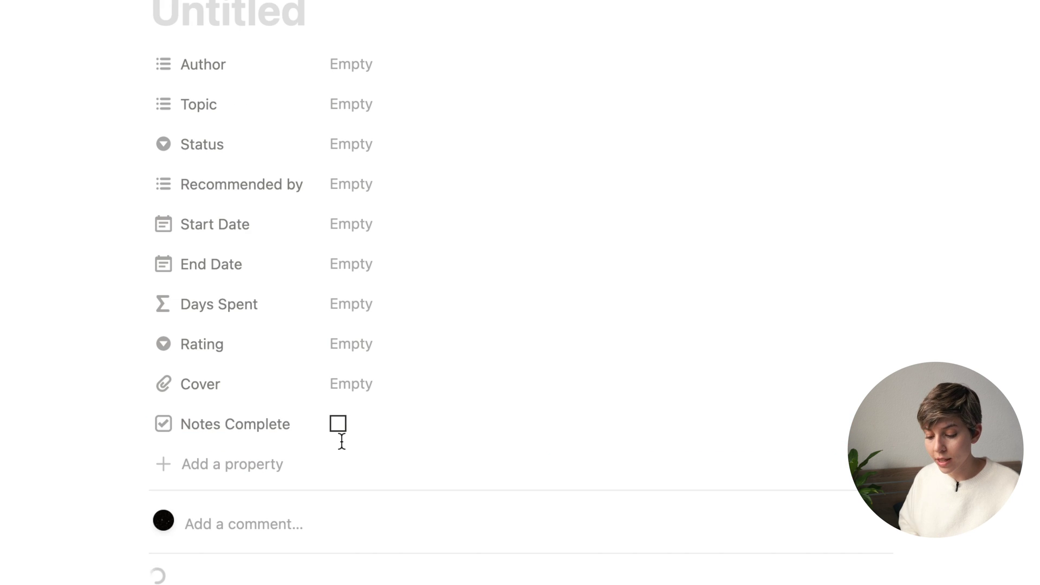
Step: Scroll through the template sections and select the Main Idea prompt sentence
{"action": "scroll", "coordinate": [347, 455], "scroll_direction": "down", "scroll_amount": 8}
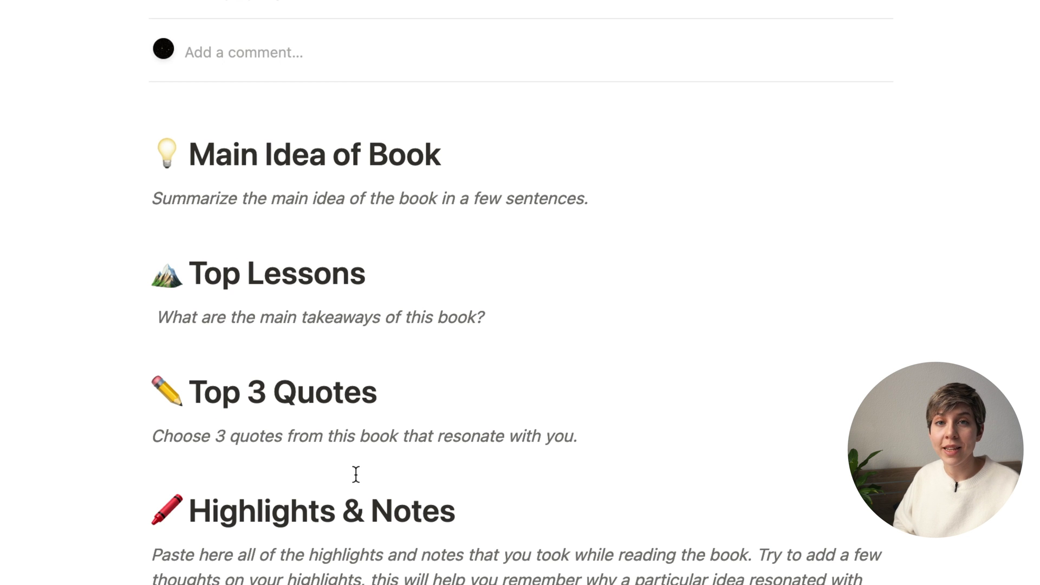
{"action": "left_click_drag", "start_coordinate": [356, 475], "coordinate": [225, 210]}
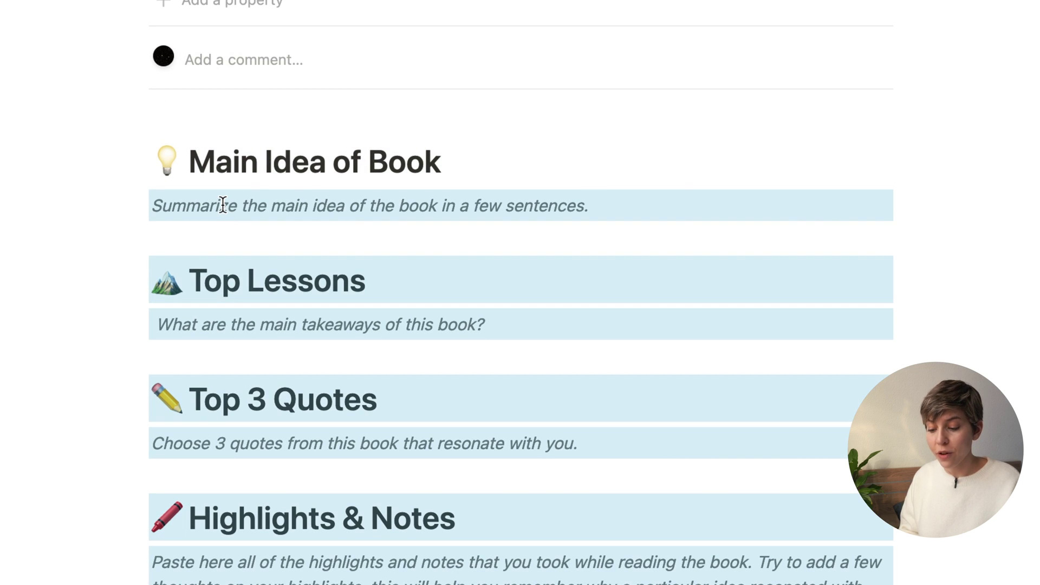
{"action": "left_click", "coordinate": [222, 205]}
{"action": "triple_click", "coordinate": [279, 206]}
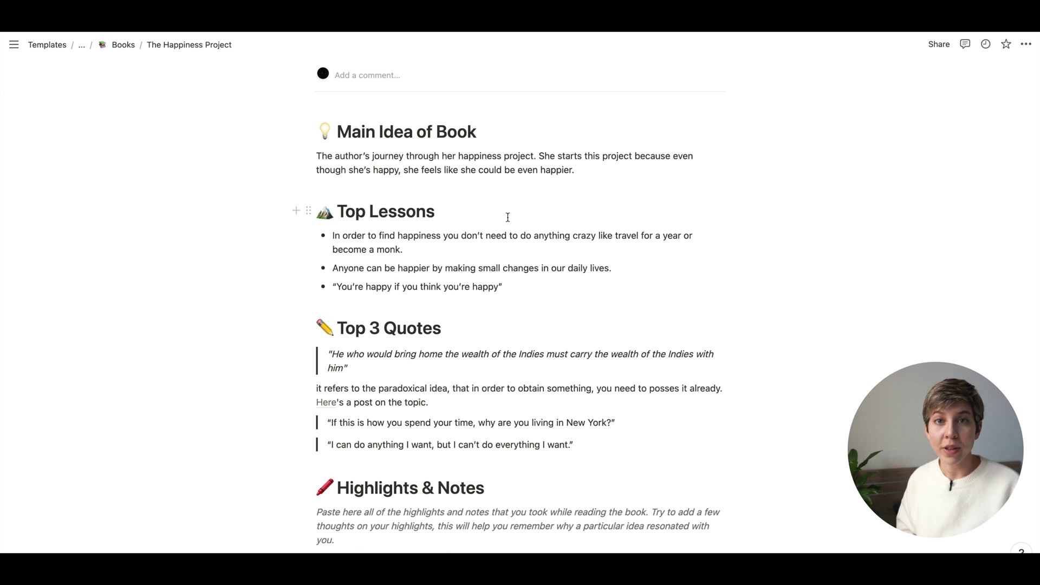
{"action": "left_click", "coordinate": [576, 145]}
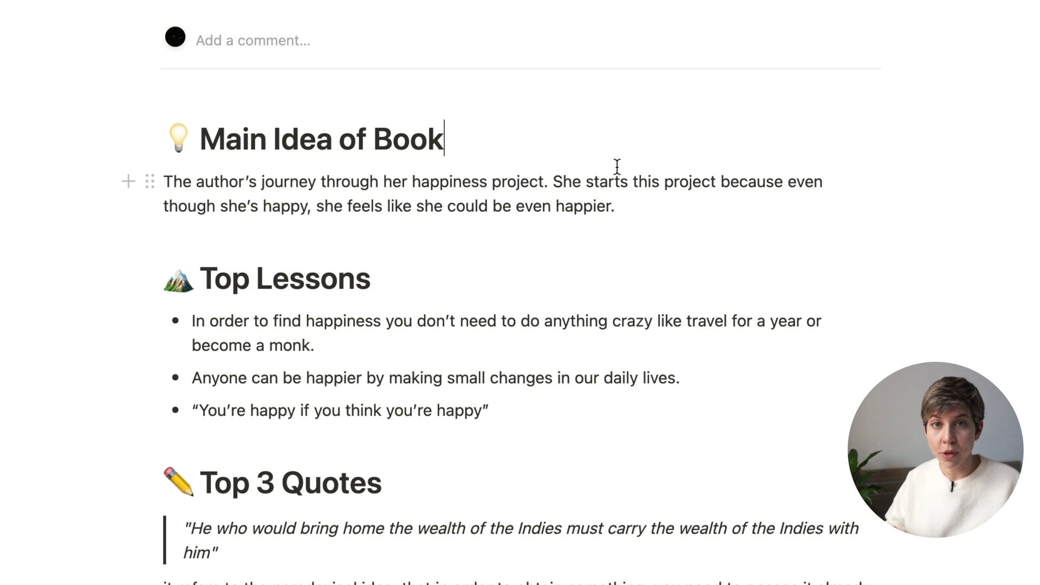
{"action": "scroll", "coordinate": [454, 324], "scroll_direction": "down", "scroll_amount": 2}
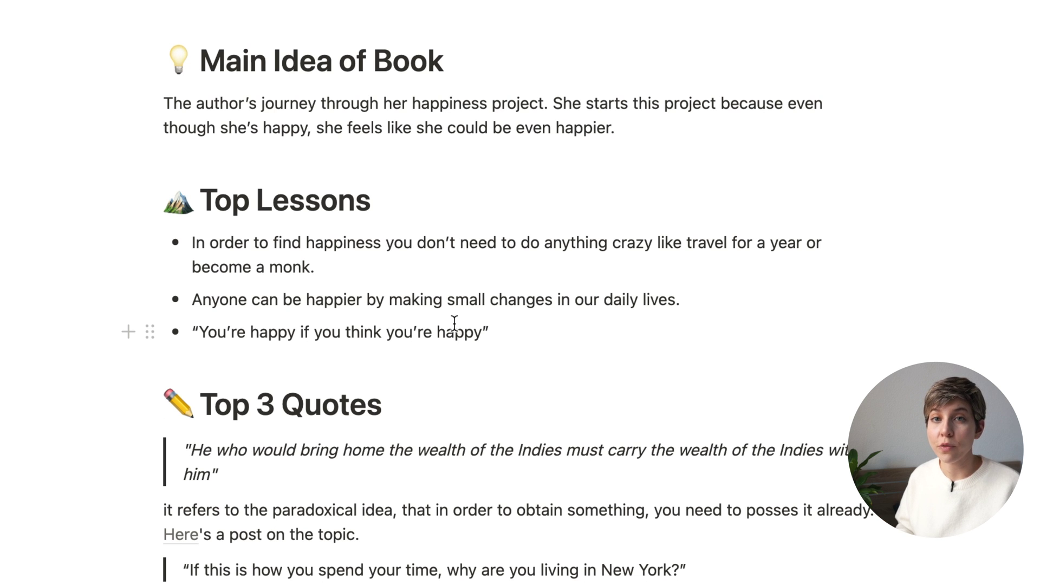
{"action": "scroll", "coordinate": [454, 323], "scroll_direction": "down", "scroll_amount": 5}
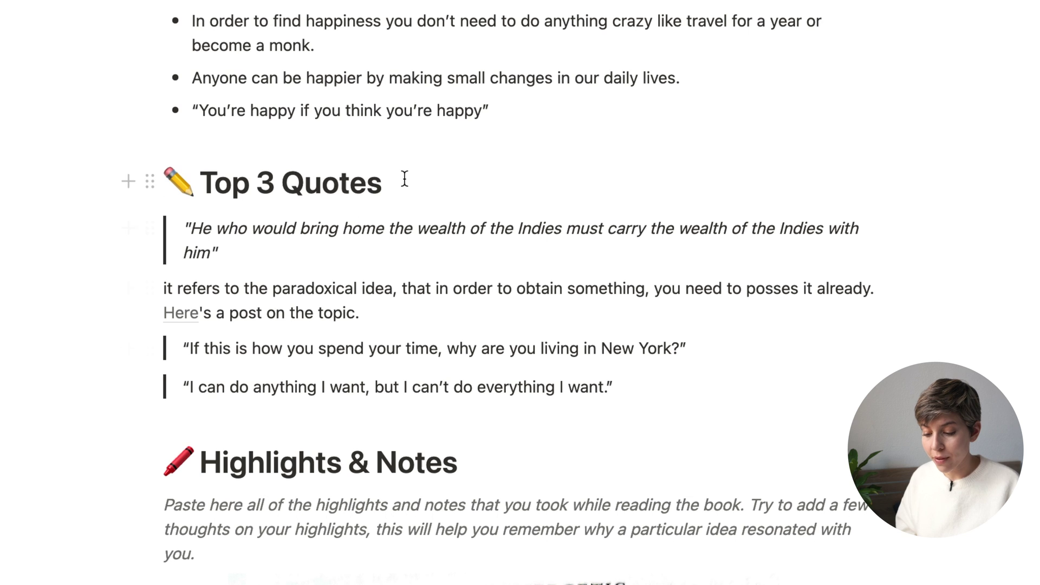
{"action": "left_click_drag", "start_coordinate": [405, 179], "coordinate": [199, 182]}
{"action": "left_click", "coordinate": [444, 412]}
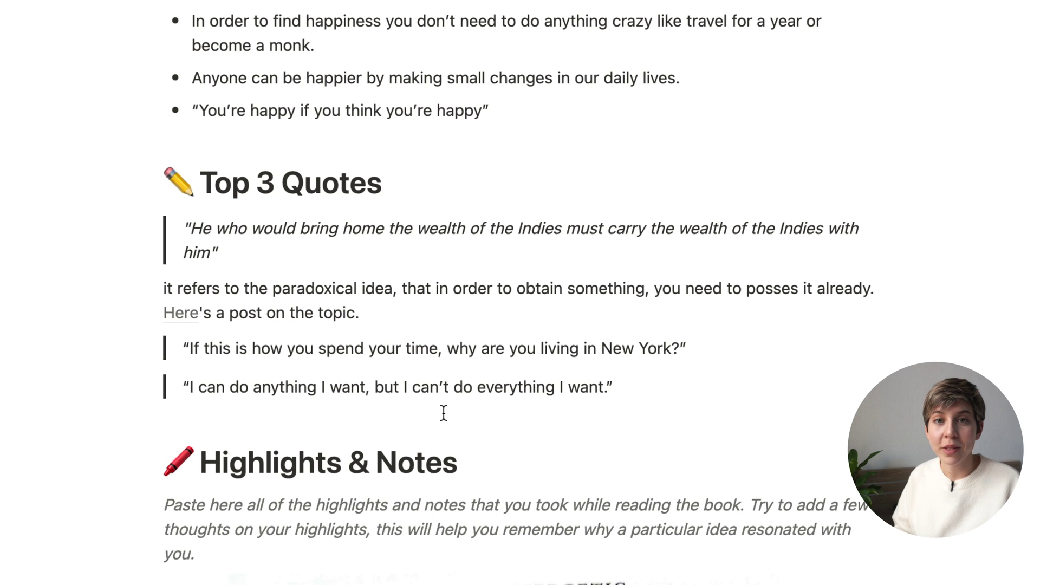
{"action": "scroll", "coordinate": [443, 413], "scroll_direction": "up", "scroll_amount": 2}
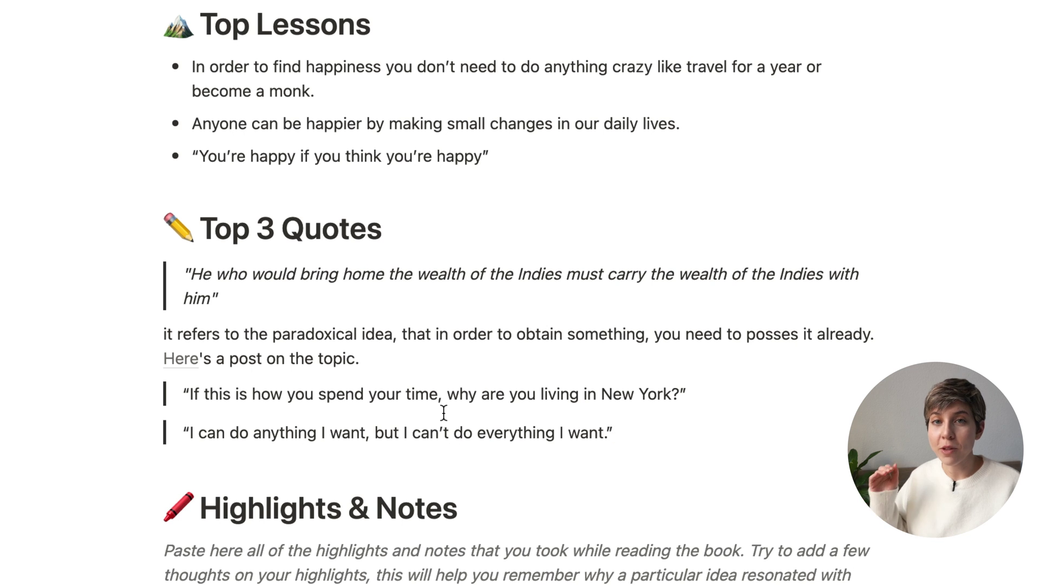
{"action": "scroll", "coordinate": [444, 412], "scroll_direction": "down", "scroll_amount": 6}
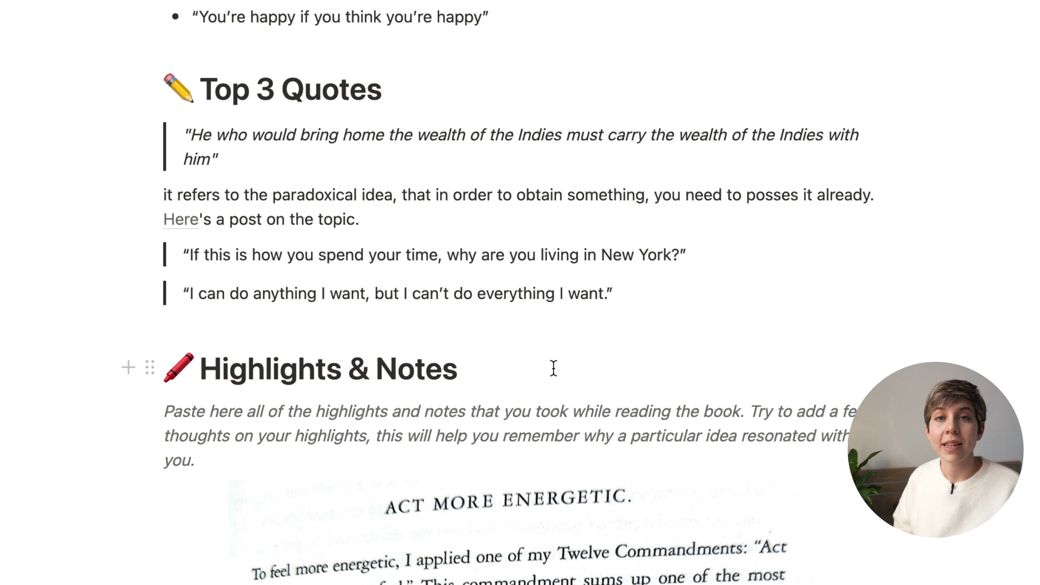
{"action": "left_click", "coordinate": [519, 369]}
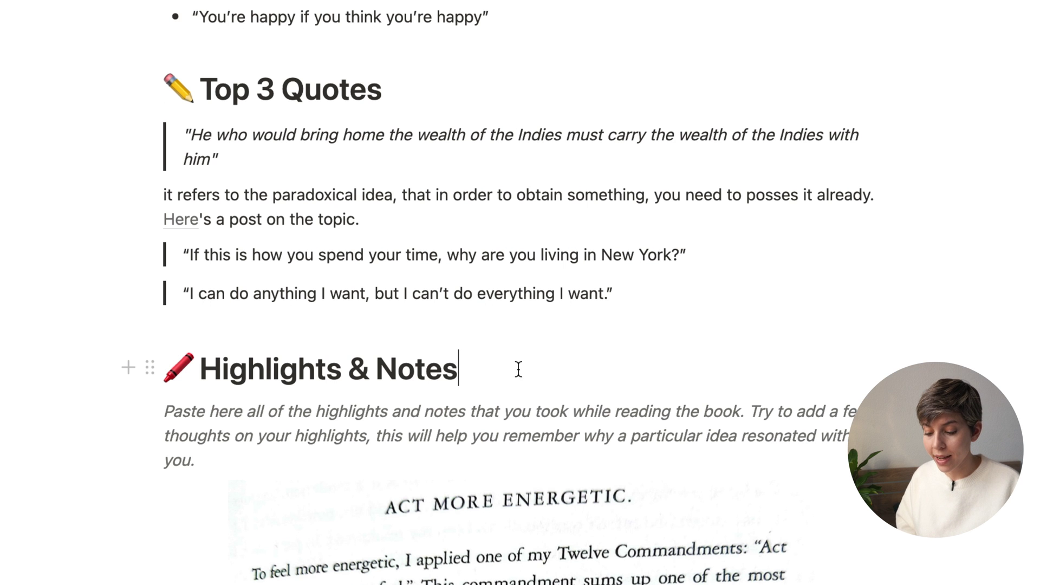
{"action": "left_click_drag", "start_coordinate": [519, 369], "coordinate": [100, 362]}
{"action": "left_click", "coordinate": [400, 412]}
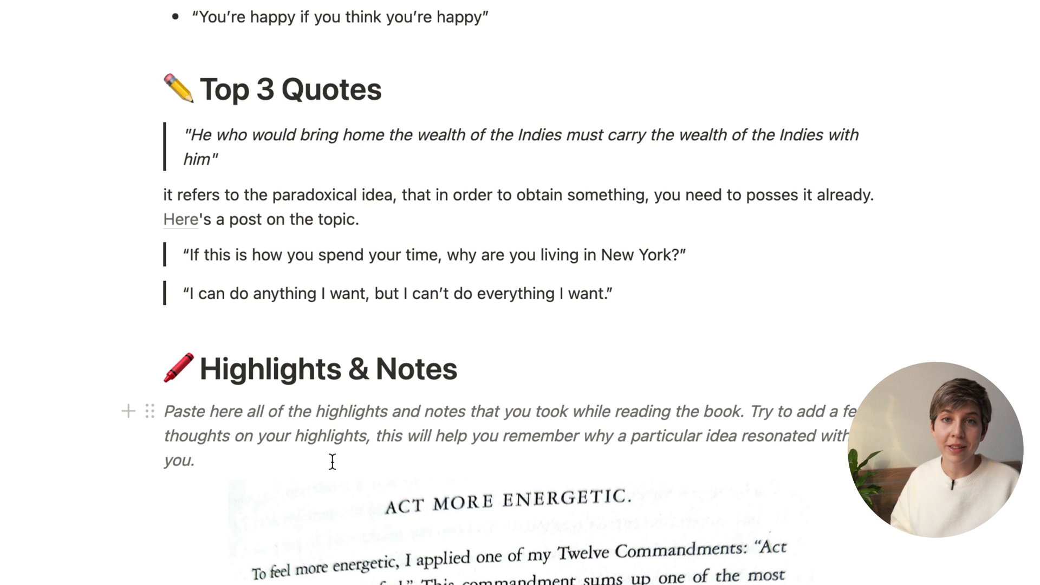
{"action": "scroll", "coordinate": [332, 461], "scroll_direction": "down", "scroll_amount": 2}
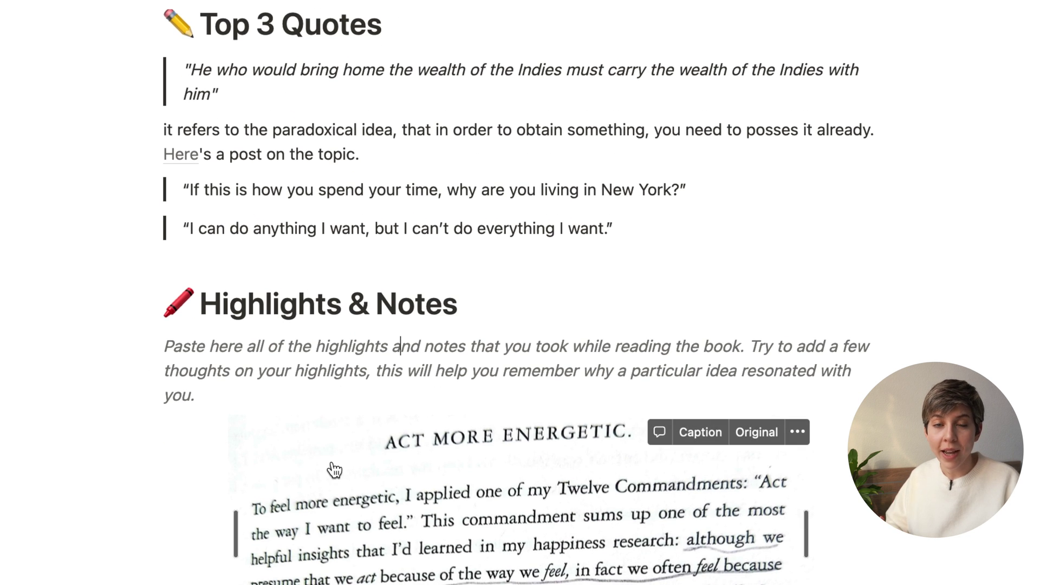
{"action": "scroll", "coordinate": [352, 433], "scroll_direction": "down", "scroll_amount": 8}
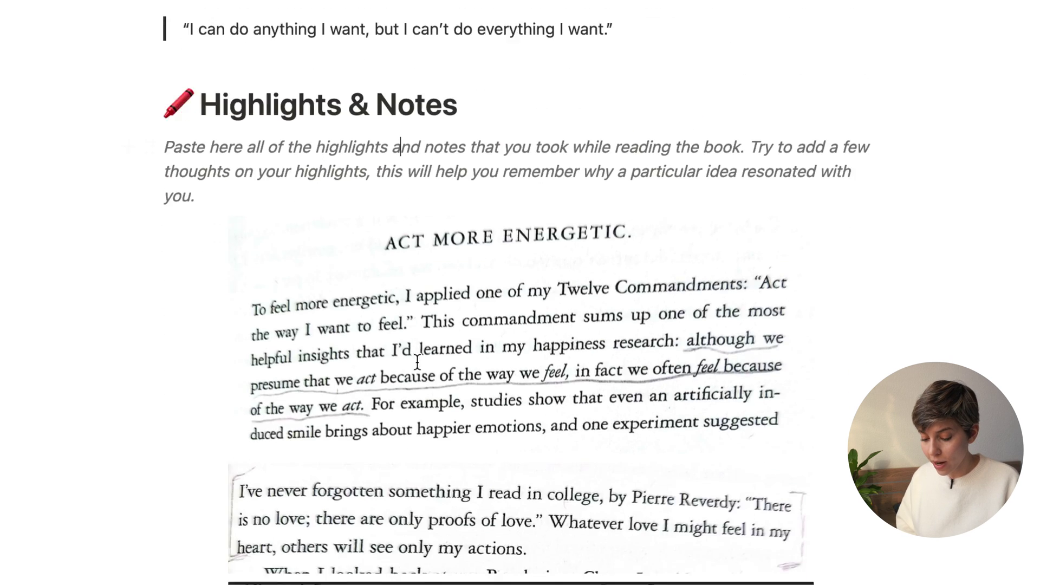
{"action": "scroll", "coordinate": [420, 282], "scroll_direction": "up", "scroll_amount": 10}
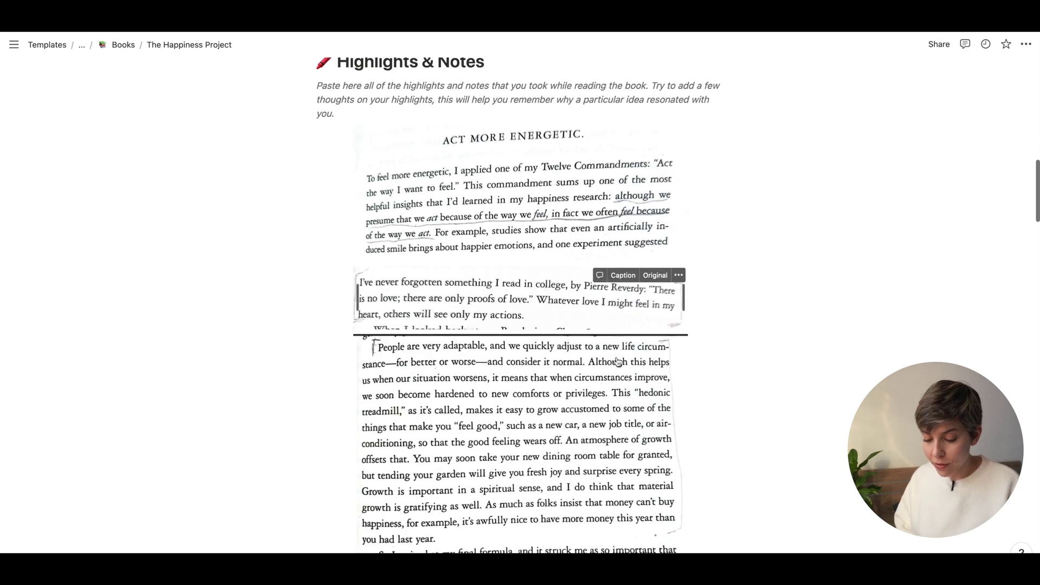
{"action": "scroll", "coordinate": [617, 362], "scroll_direction": "up", "scroll_amount": 1}
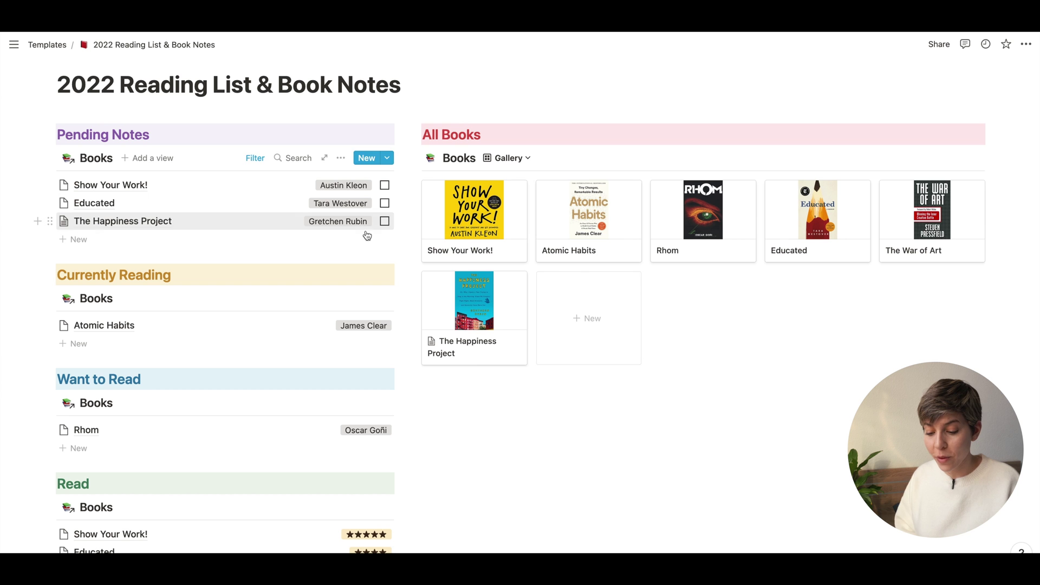
Step: Tick Notes Complete for The Happiness Project under Pending Notes
{"action": "left_click", "coordinate": [384, 222]}
{"action": "scroll", "coordinate": [537, 446], "scroll_direction": "up", "scroll_amount": 1}
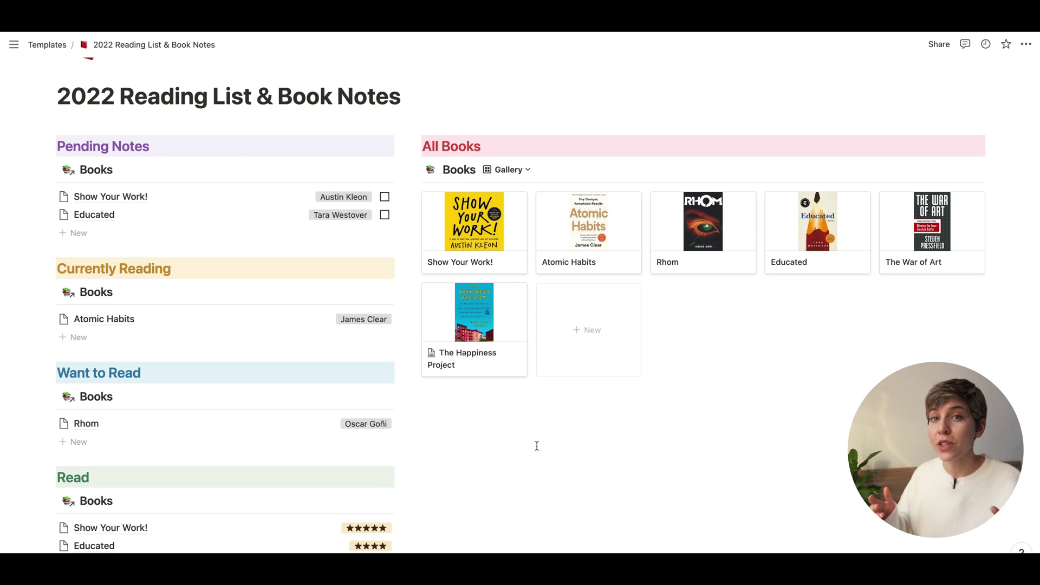